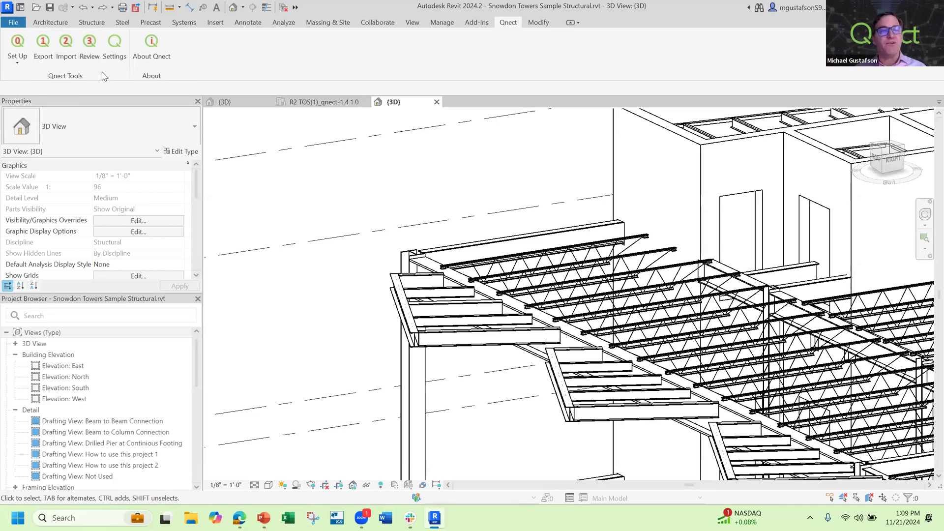
Select the corner roof framing around the first cantilevered bay and import its Qnect connection results into the model
{"action": "left_click_drag", "start_coordinate": [540, 175], "coordinate": [370, 339]}
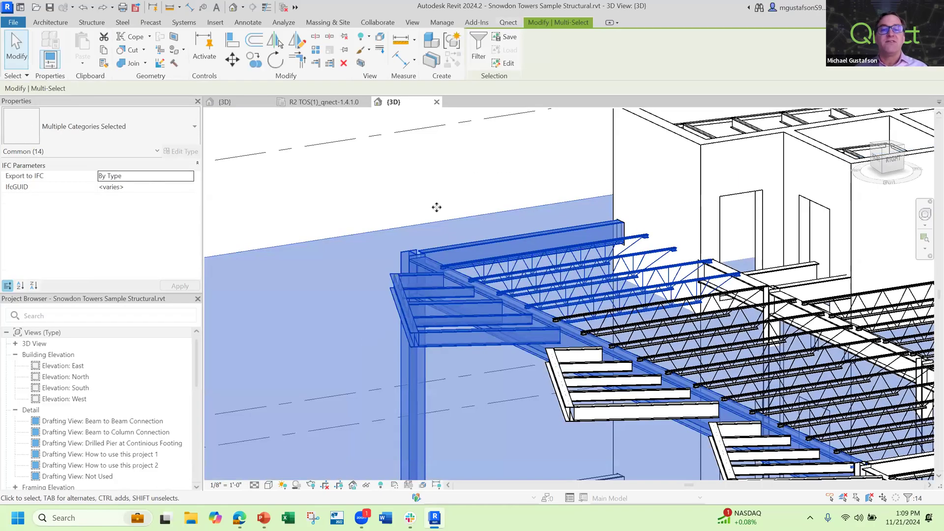
{"action": "left_click", "coordinate": [509, 23]}
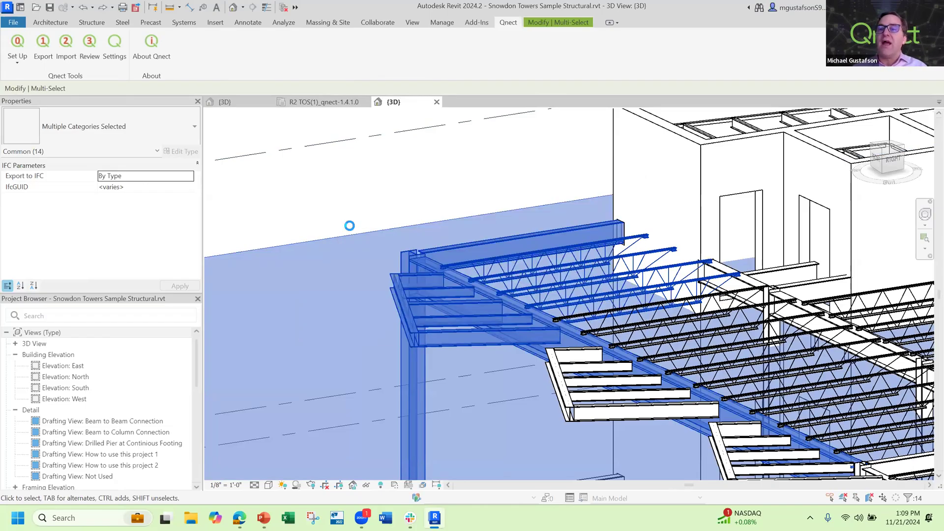
{"action": "left_click", "coordinate": [507, 278]}
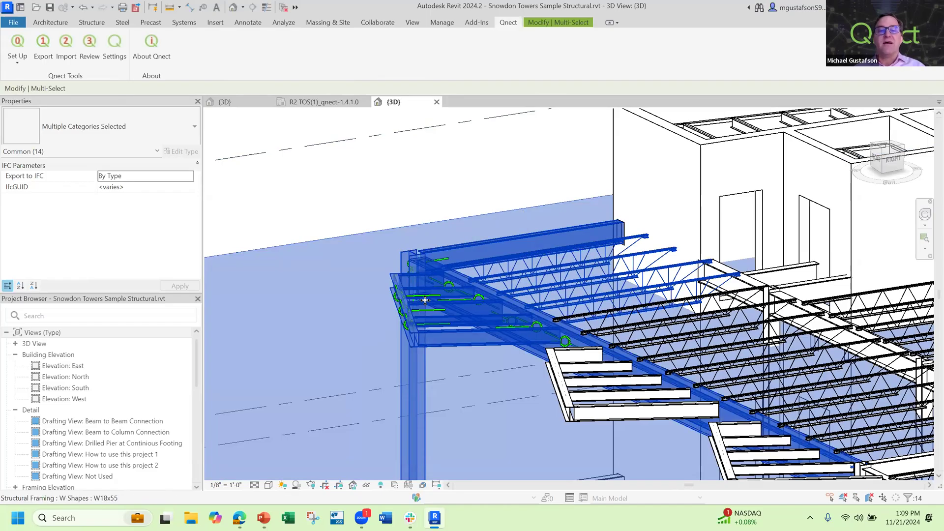
{"action": "left_click", "coordinate": [381, 215]}
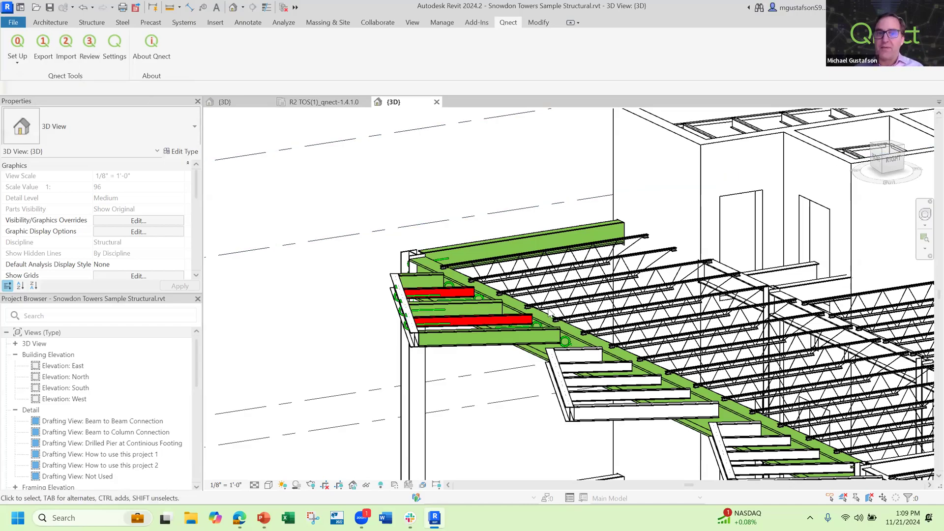
Examine the Qnect analysis results in the properties of the red W8x10 joist nearest the corner column
{"action": "scroll", "coordinate": [422, 293], "scroll_direction": "up", "scroll_amount": 3}
{"action": "scroll", "coordinate": [420, 290], "scroll_direction": "up", "scroll_amount": 2}
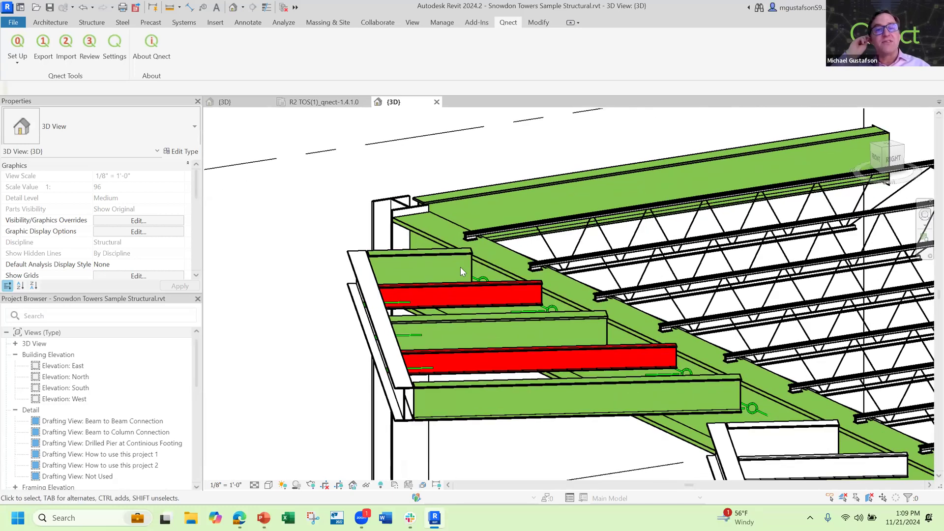
{"action": "left_click", "coordinate": [444, 261]}
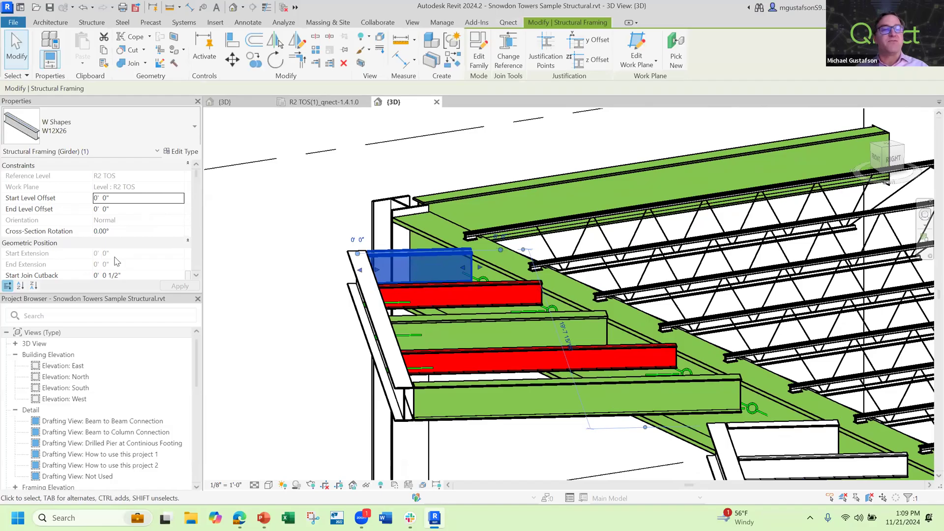
{"action": "left_click", "coordinate": [420, 293]}
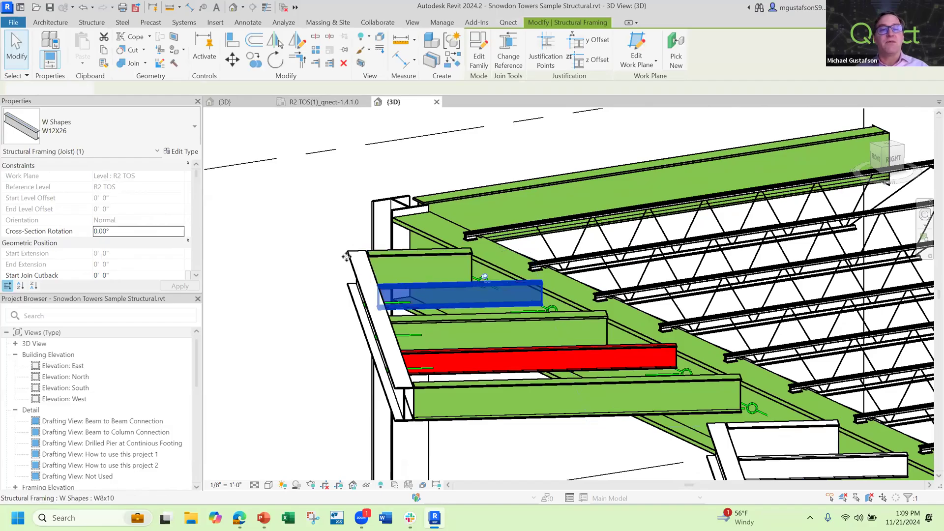
{"action": "scroll", "coordinate": [116, 219], "scroll_direction": "down", "scroll_amount": 10}
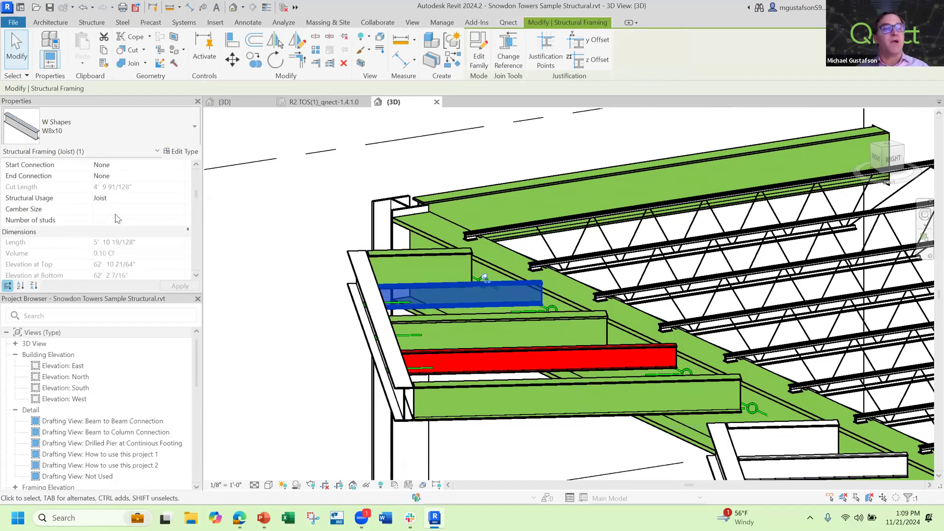
{"action": "scroll", "coordinate": [117, 219], "scroll_direction": "up", "scroll_amount": 3}
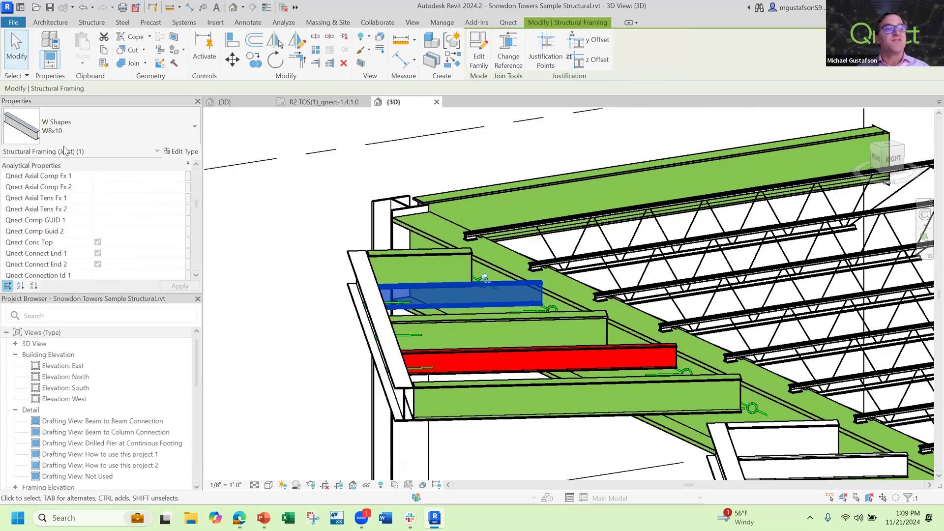
{"action": "scroll", "coordinate": [100, 211], "scroll_direction": "down", "scroll_amount": 10}
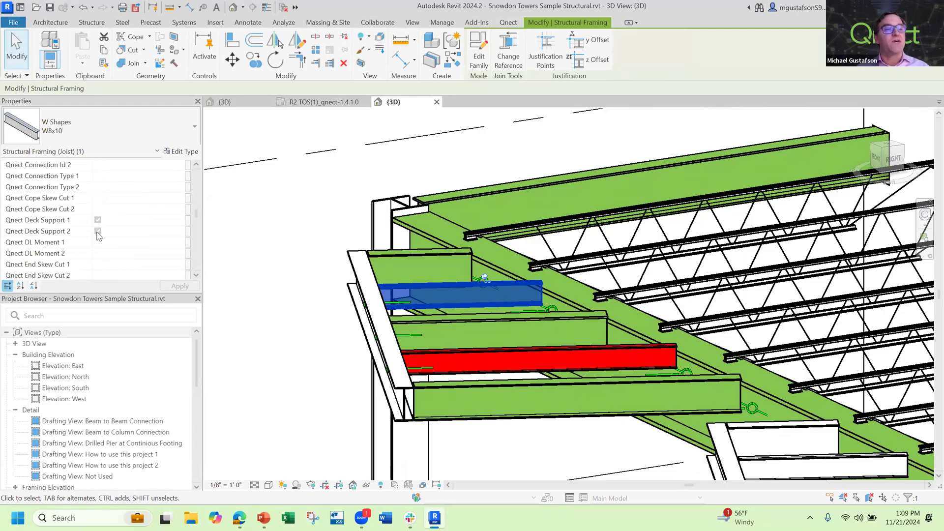
{"action": "scroll", "coordinate": [100, 237], "scroll_direction": "down", "scroll_amount": 4}
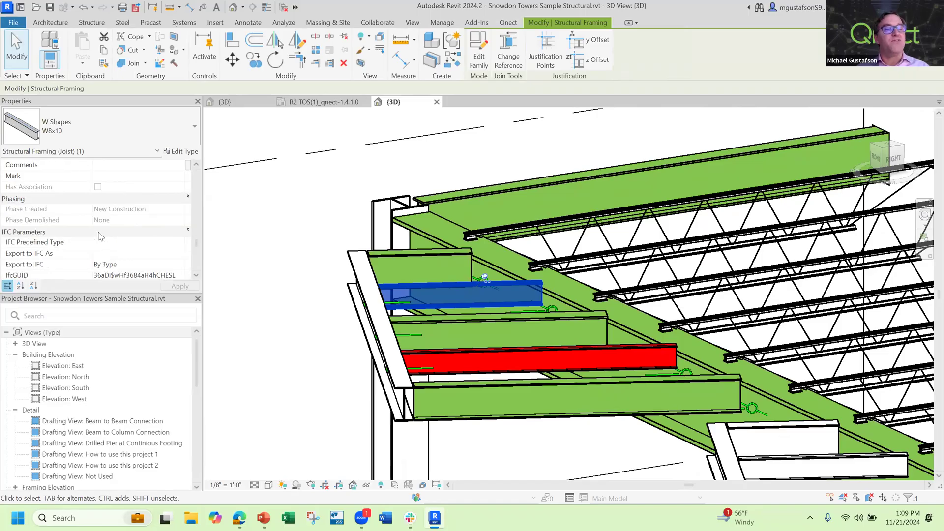
{"action": "scroll", "coordinate": [97, 243], "scroll_direction": "down", "scroll_amount": 2}
{"action": "scroll", "coordinate": [97, 243], "scroll_direction": "down", "scroll_amount": 2}
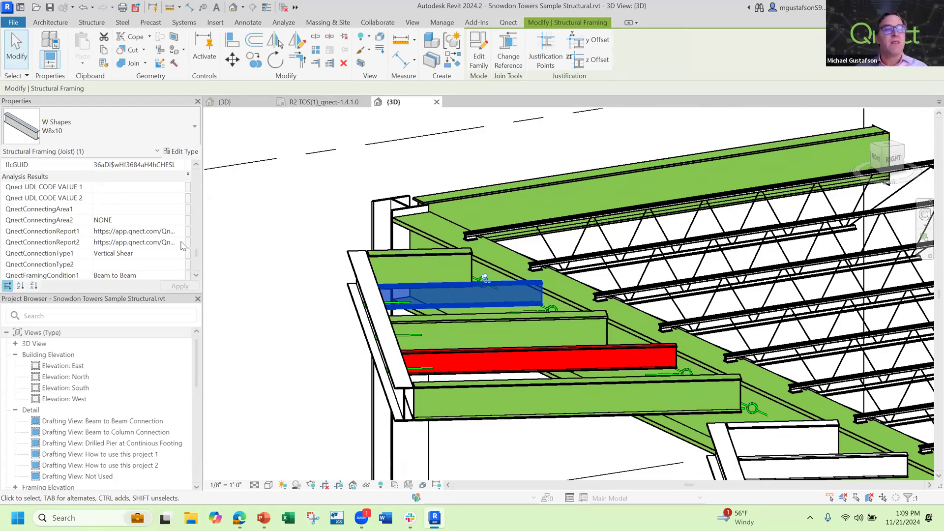
{"action": "scroll", "coordinate": [138, 245], "scroll_direction": "down", "scroll_amount": 2}
{"action": "scroll", "coordinate": [140, 251], "scroll_direction": "down", "scroll_amount": 3}
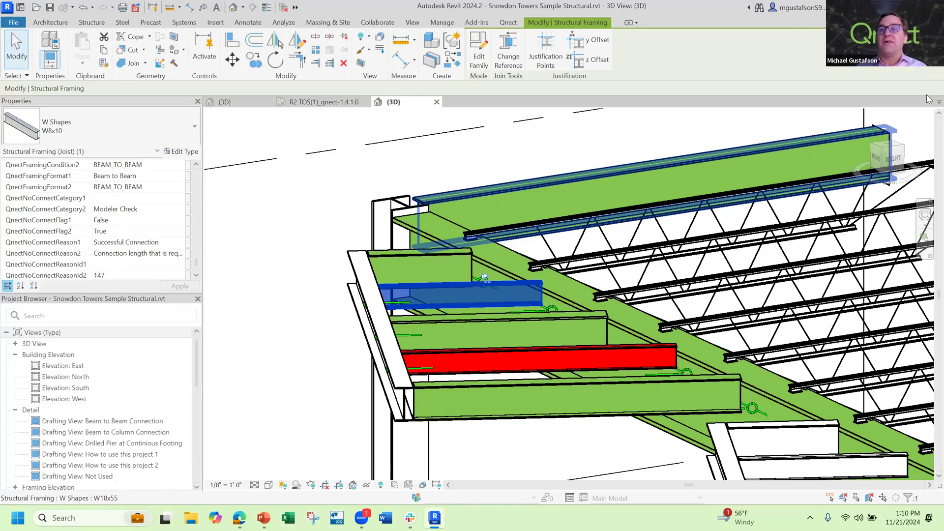
Inspect one of the generic connections on the web of the W12X26 edge beam at the end of the cantilevered bay
{"action": "left_click_drag", "start_coordinate": [903, 154], "coordinate": [818, 206]}
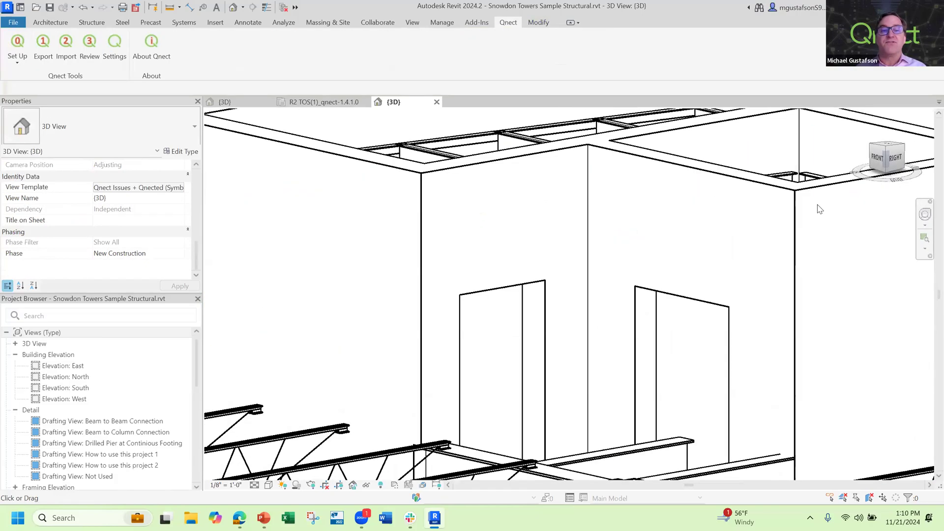
{"action": "scroll", "coordinate": [486, 314], "scroll_direction": "down", "scroll_amount": 5}
{"action": "scroll", "coordinate": [332, 387], "scroll_direction": "up", "scroll_amount": 5}
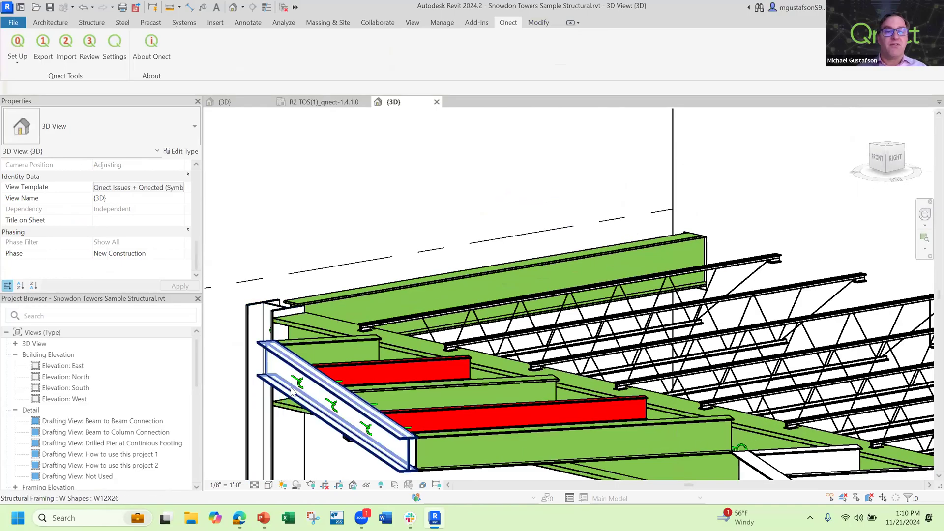
{"action": "left_click", "coordinate": [311, 382]}
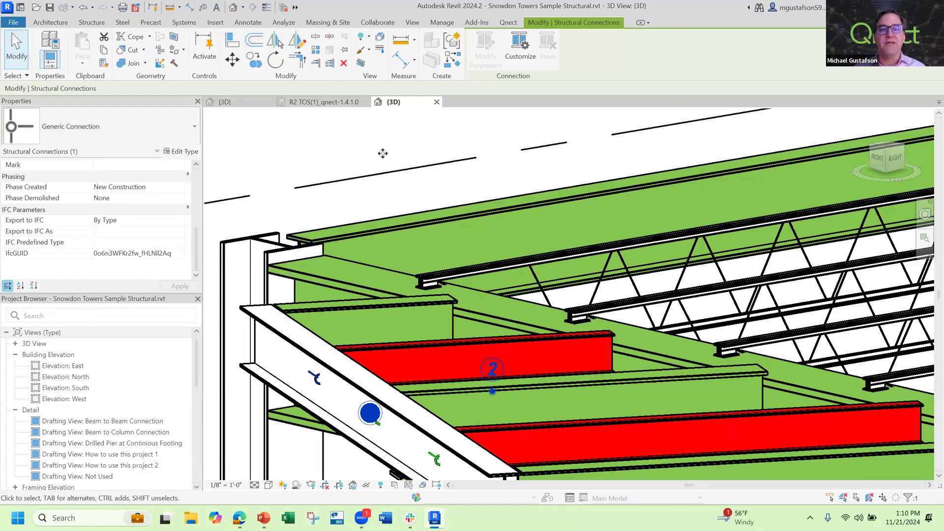
{"action": "scroll", "coordinate": [383, 152], "scroll_direction": "down", "scroll_amount": 5}
{"action": "key", "text": "Escape"}
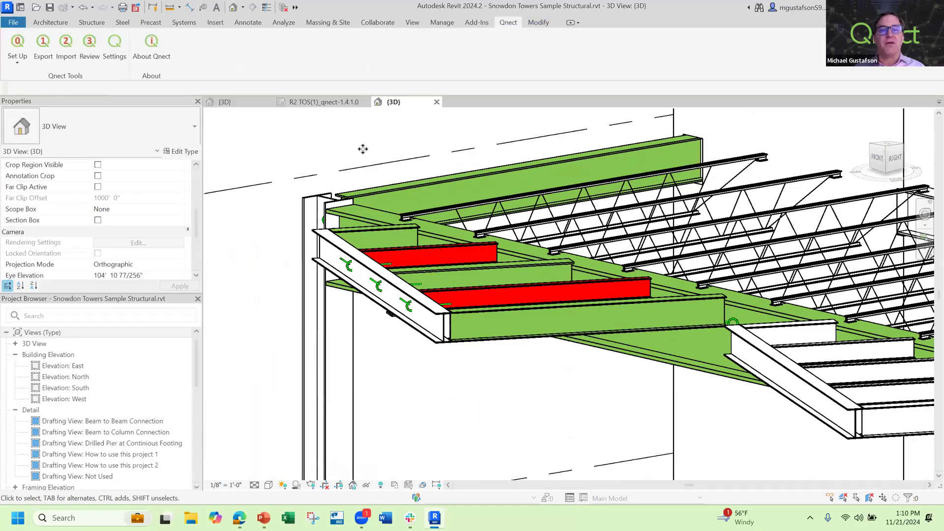
{"action": "scroll", "coordinate": [363, 145], "scroll_direction": "down", "scroll_amount": 4}
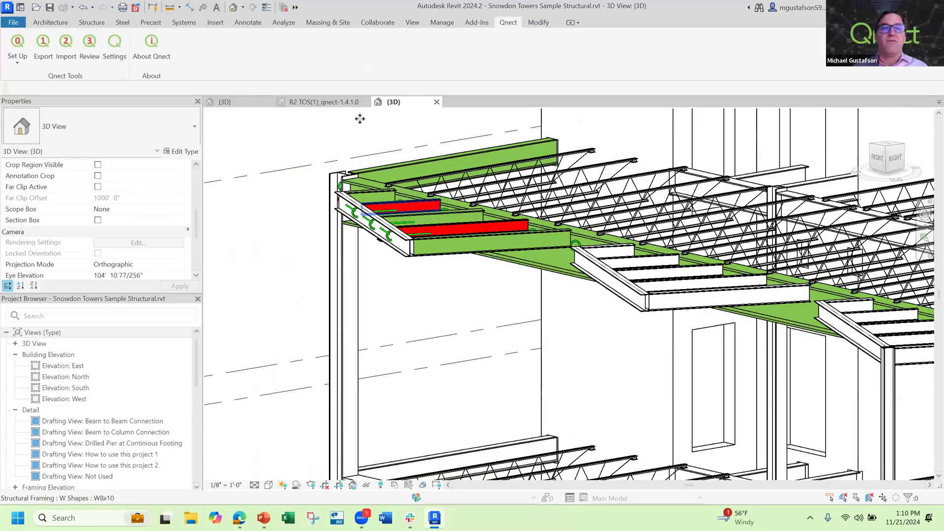
Open the Qnect connection review, place its window below the corner framing, and highlight the first successful connection in the model
{"action": "left_click", "coordinate": [90, 49]}
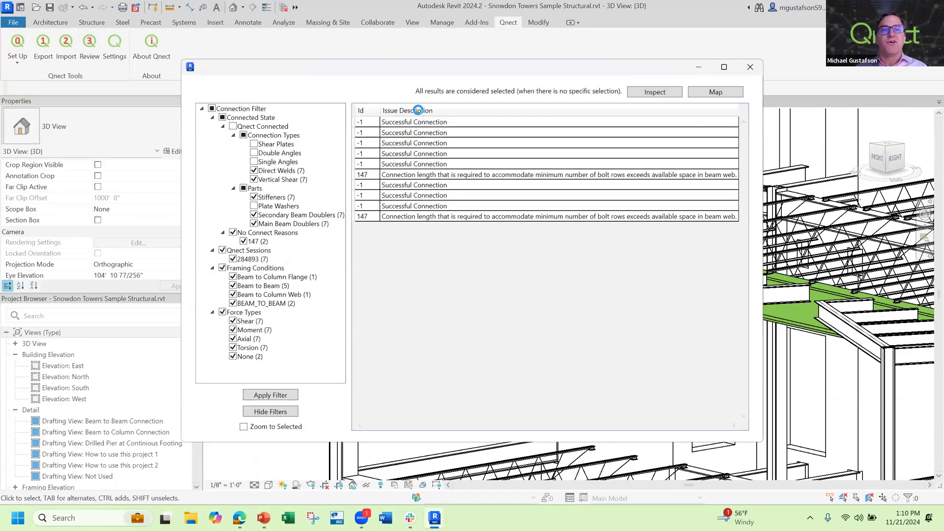
{"action": "left_click_drag", "start_coordinate": [393, 76], "coordinate": [265, 271]}
{"action": "left_click", "coordinate": [302, 325]}
{"action": "left_click_drag", "start_coordinate": [339, 445], "coordinate": [330, 445]}
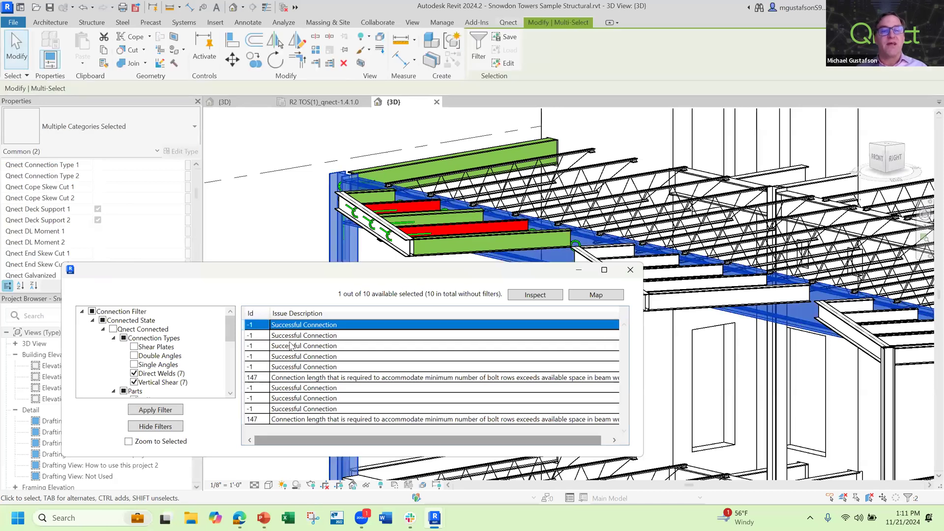
Sort the reviewed connections by issue description, highlight the members with issue 147, and close the review with nothing selected
{"action": "left_click", "coordinate": [283, 313]}
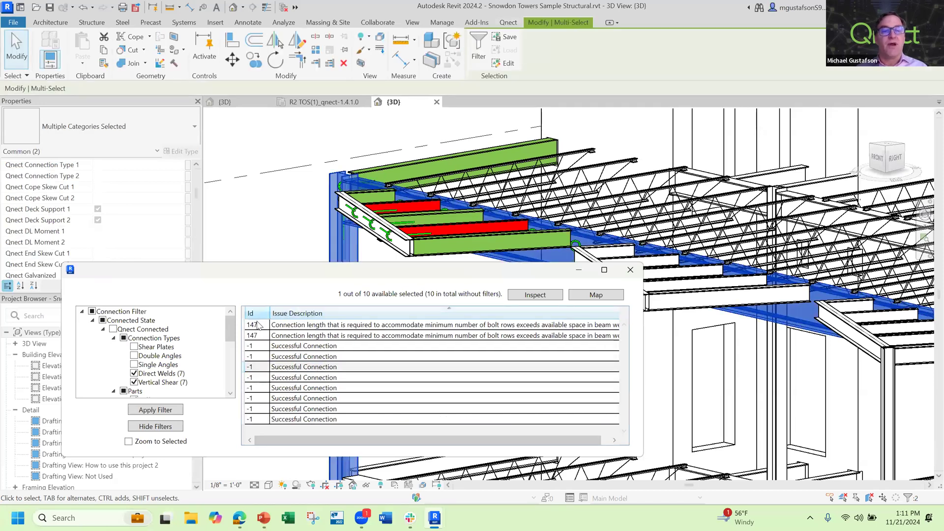
{"action": "left_click", "coordinate": [253, 326]}
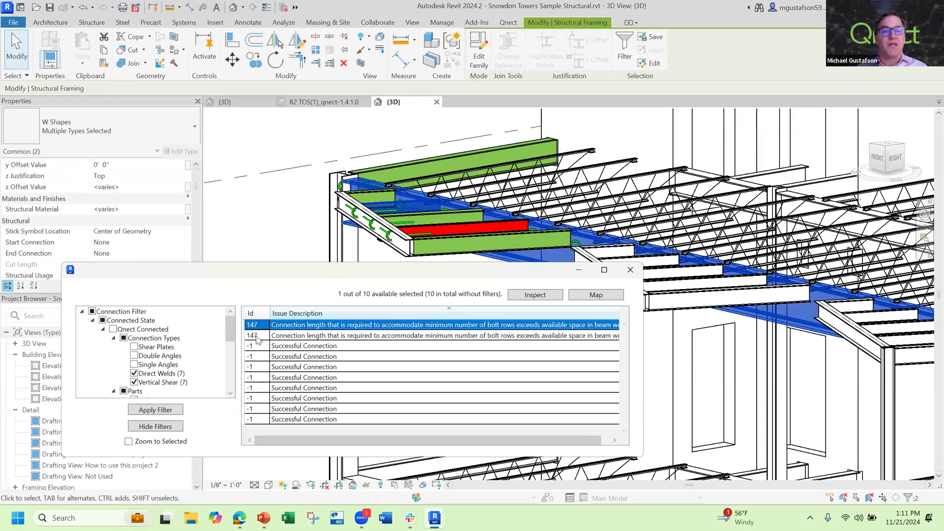
{"action": "left_click", "coordinate": [253, 336], "text": "shift"}
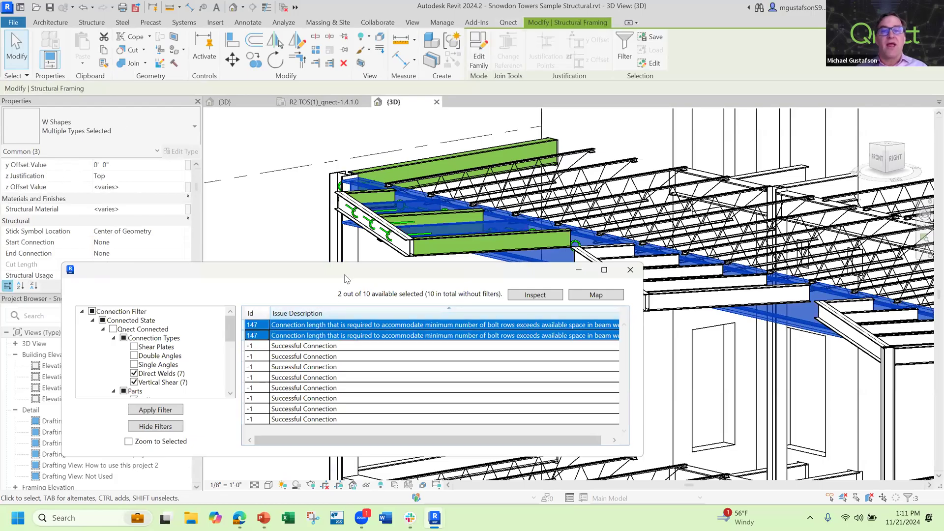
{"action": "left_click", "coordinate": [294, 326]}
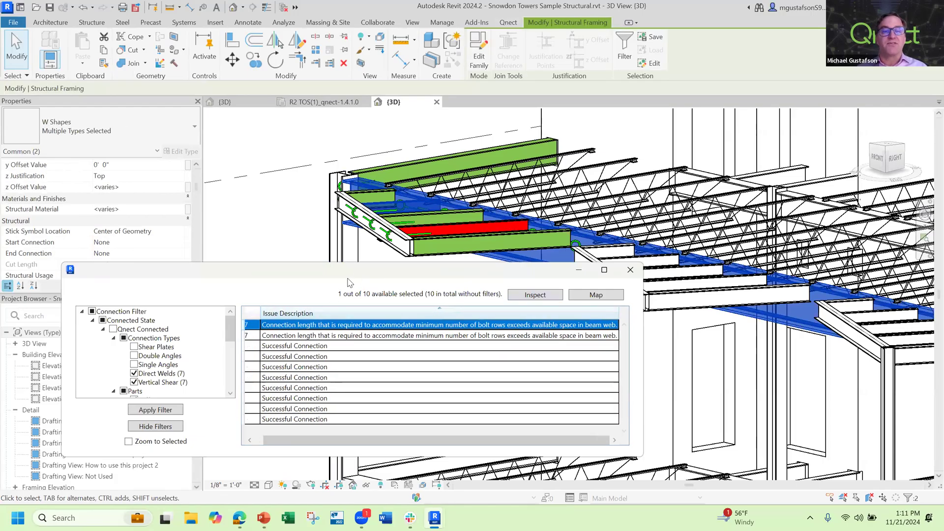
{"action": "left_click_drag", "start_coordinate": [347, 275], "coordinate": [473, 302]}
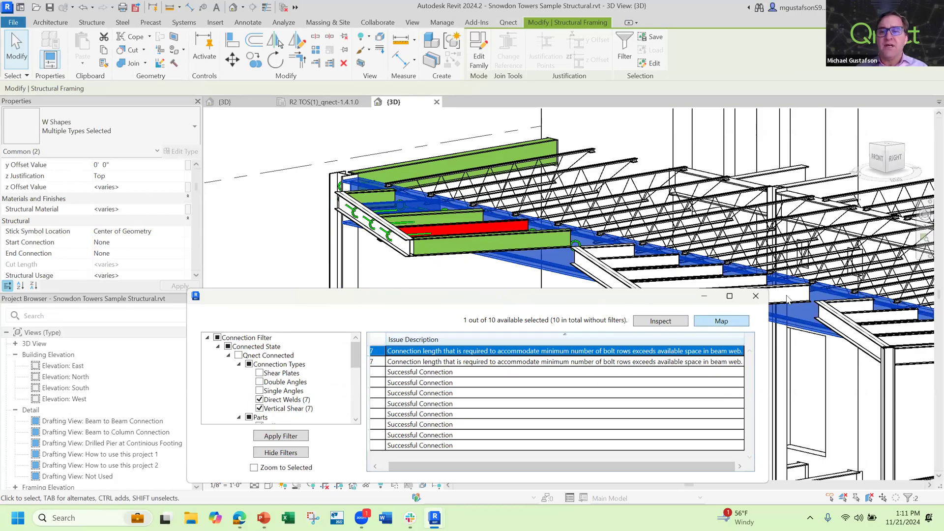
{"action": "left_click", "coordinate": [755, 296]}
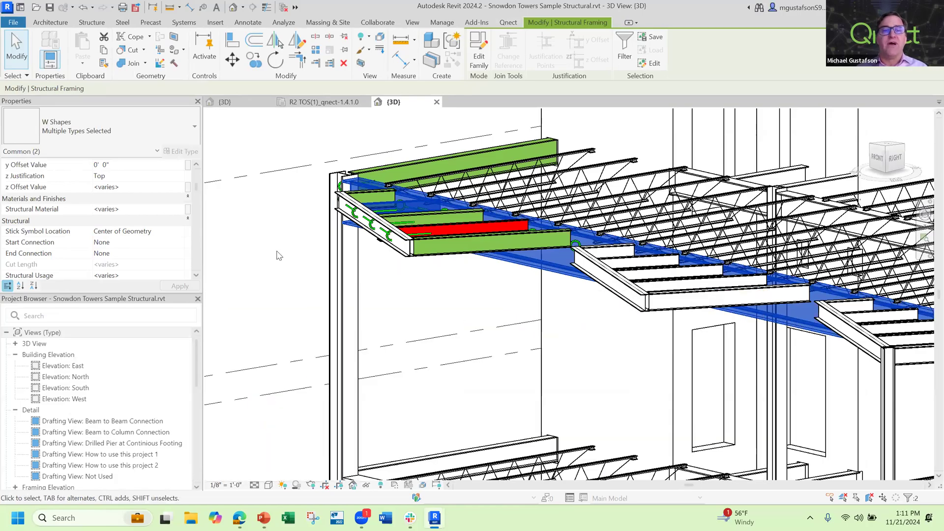
{"action": "left_click", "coordinate": [279, 256]}
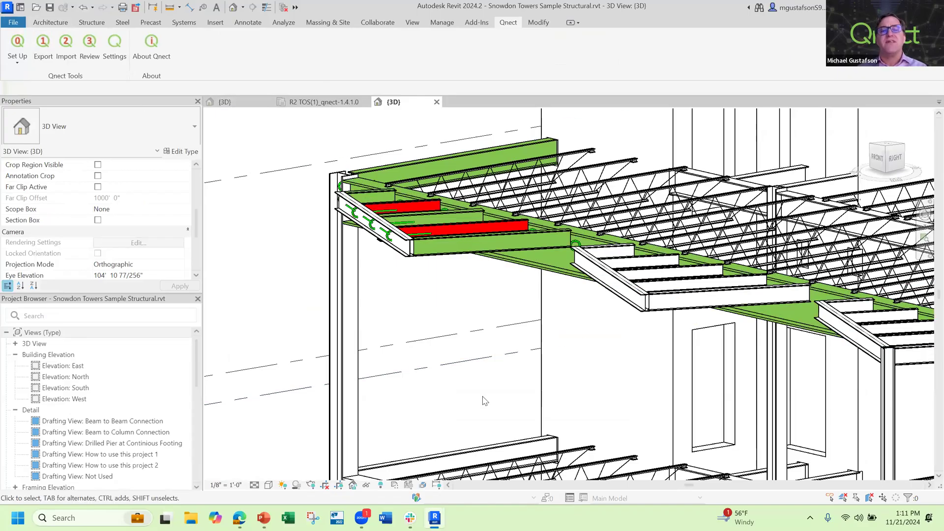
Switch to the PowerPoint slide show and advance to the slide on 400+ checks based on steel industry best practices
{"action": "mouse_move", "coordinate": [240, 516]}
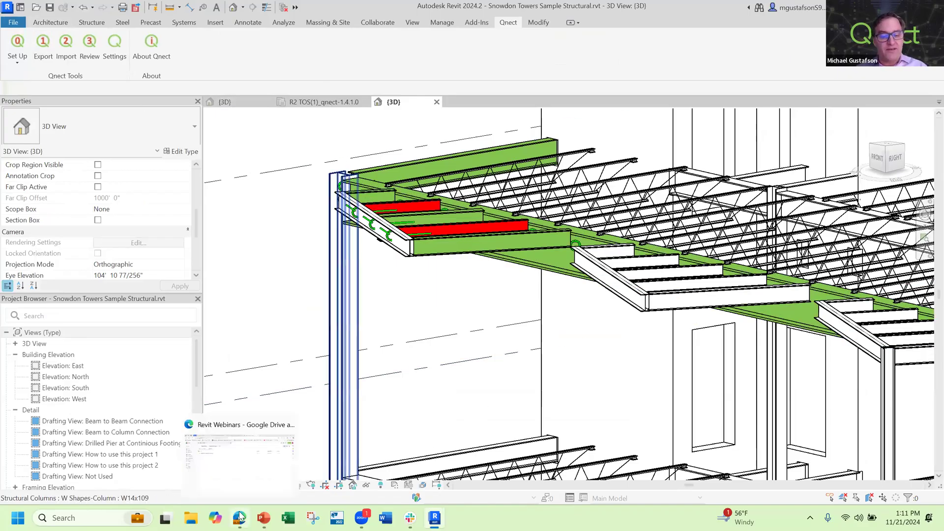
{"action": "key", "text": "alt+Tab"}
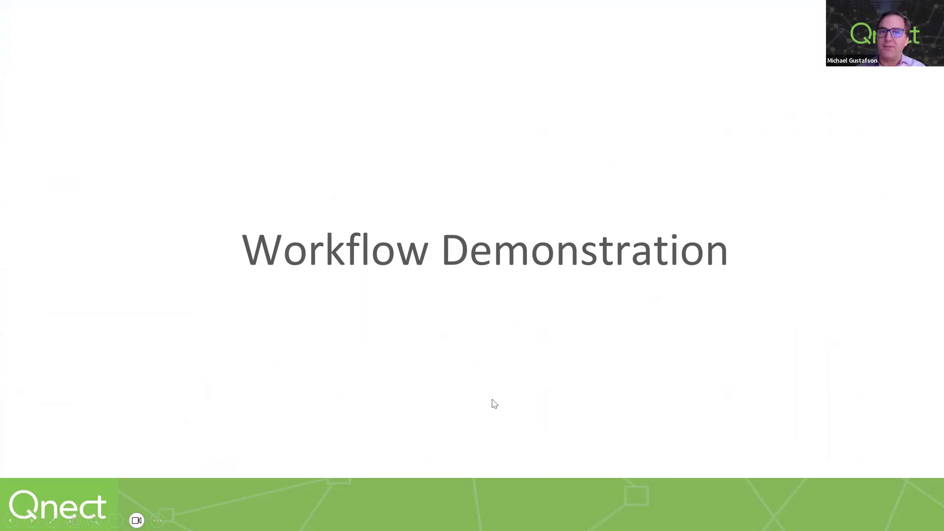
{"action": "key", "text": "Right"}
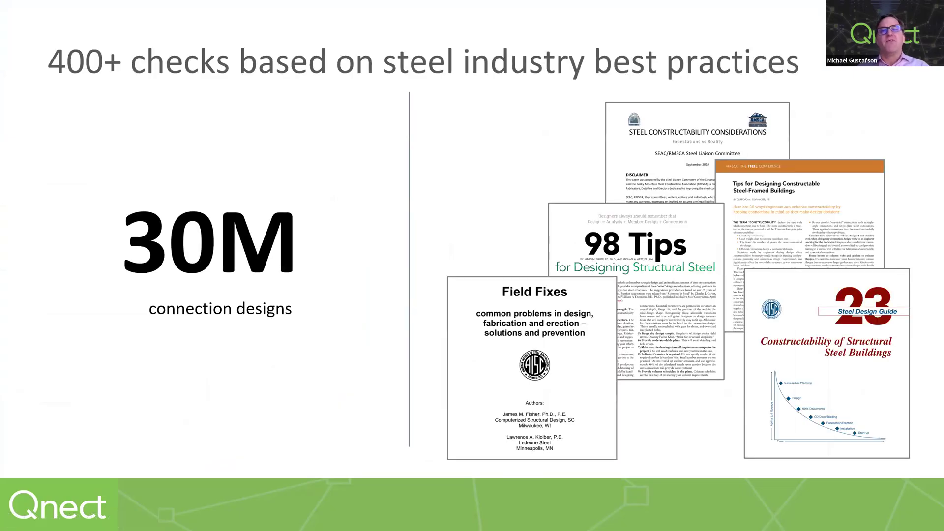